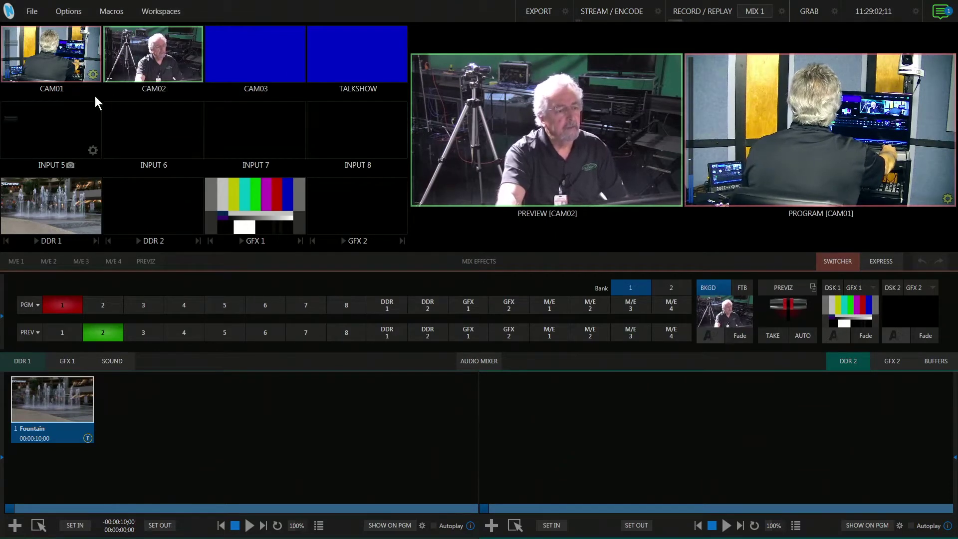
# Open TriCaster's Import Bin from the File menu's Import Media command.
pyautogui.click(31, 12)
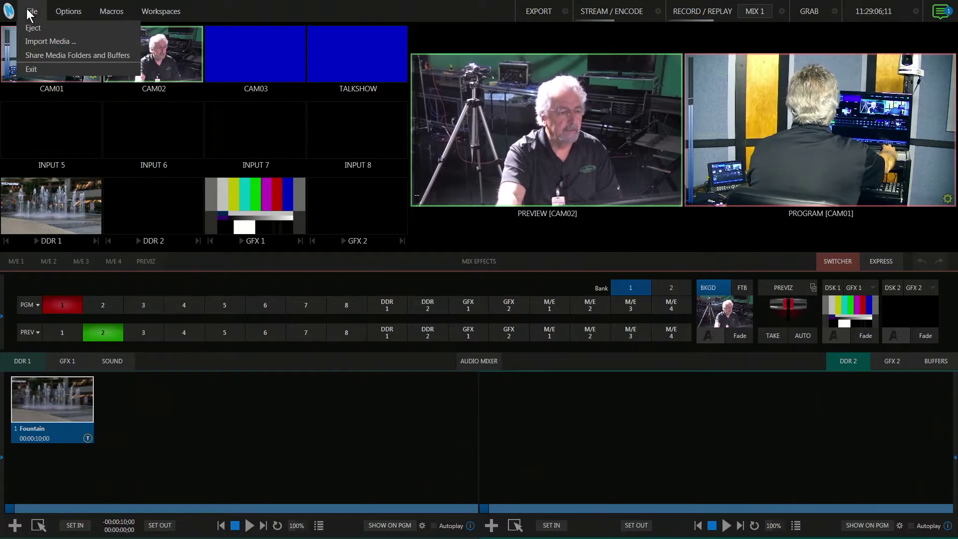
pyautogui.click(39, 42)
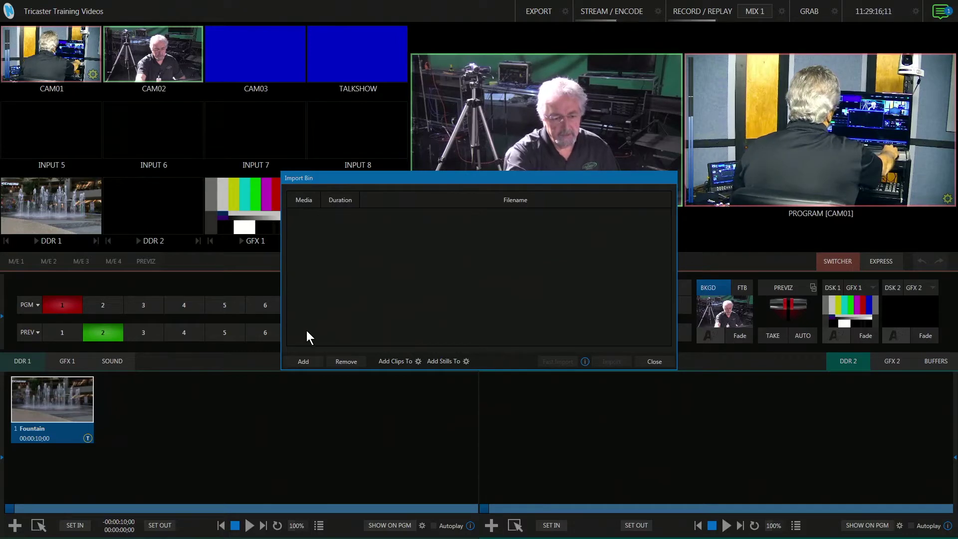
pyautogui.click(304, 361)
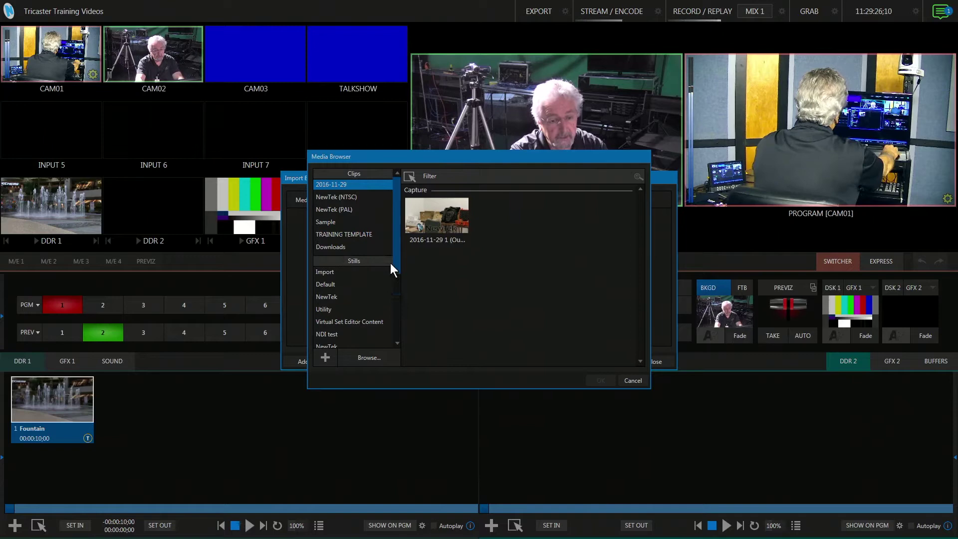
pyautogui.moveTo(394, 256); pyautogui.dragTo(400, 213)
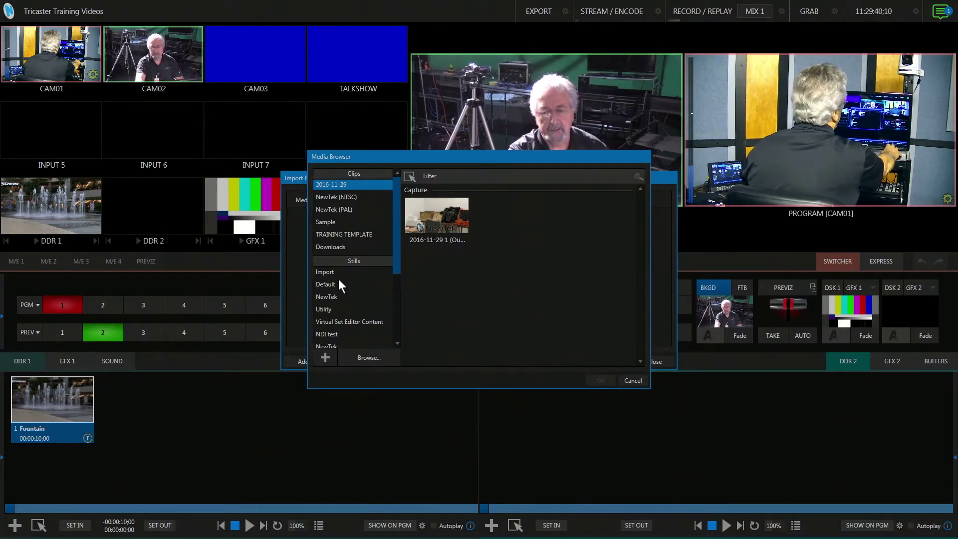
# Queue the Beach1 and Spring1 stills from the Graphics (G:) drive in the Import Bin.
pyautogui.click(368, 358)
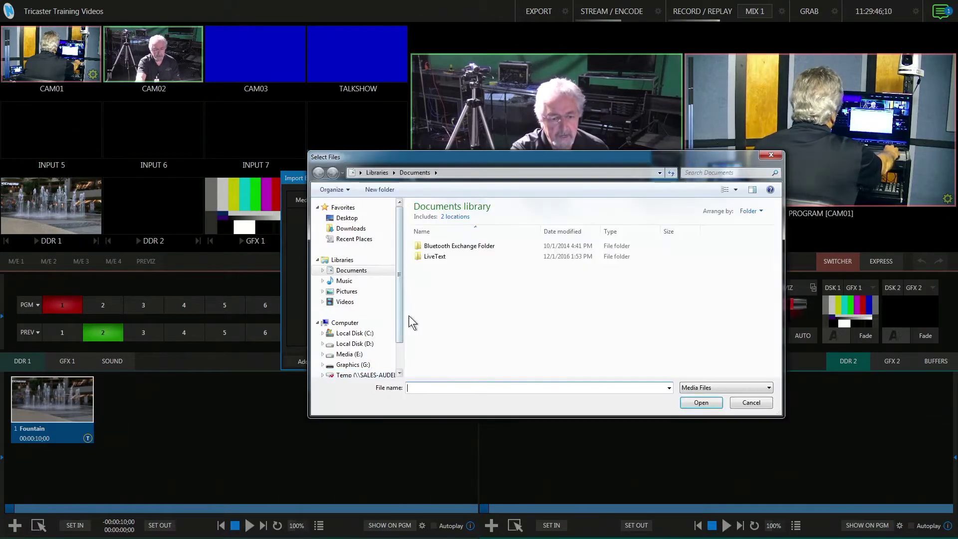
pyautogui.moveTo(399, 307); pyautogui.dragTo(414, 360)
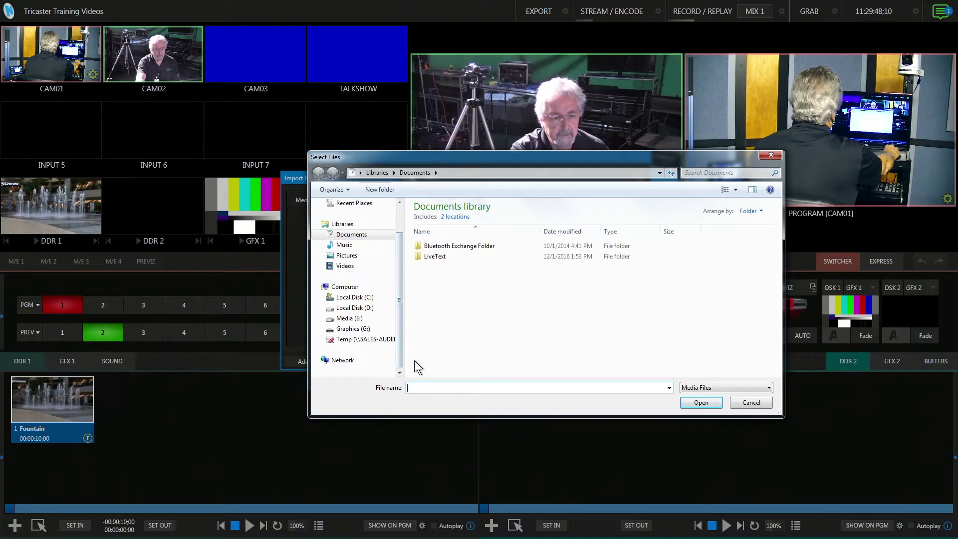
pyautogui.click(352, 328)
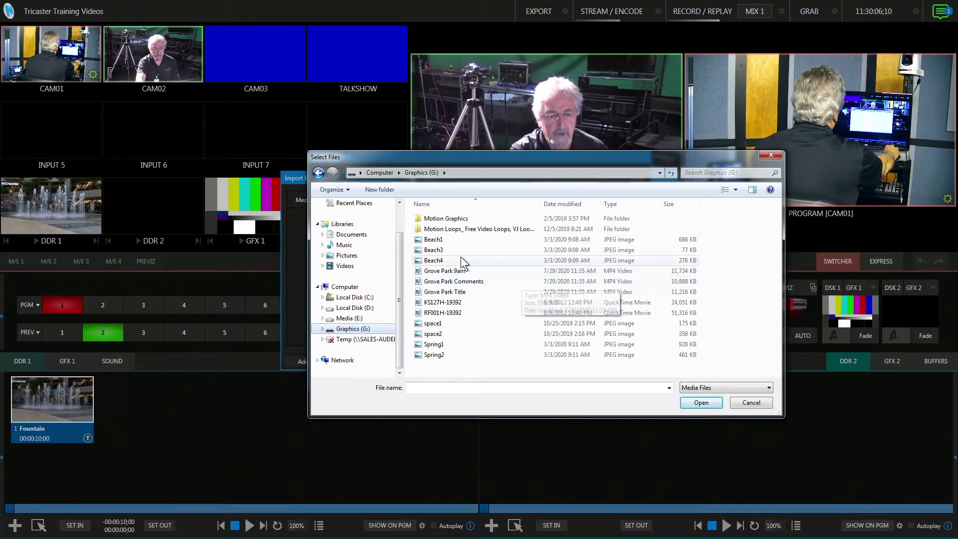
pyautogui.click(434, 241)
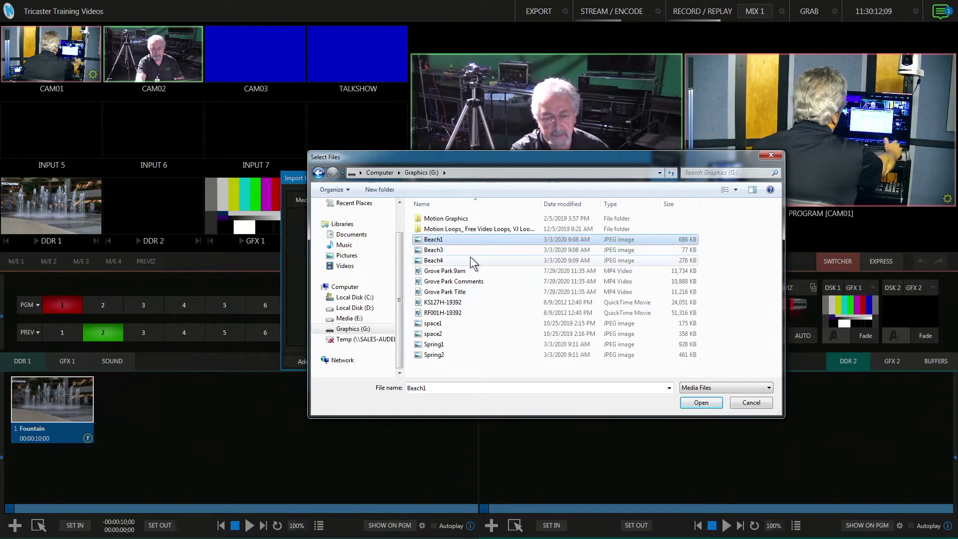
pyautogui.keyDown('ctrl'); pyautogui.click(435, 344); pyautogui.keyUp('ctrl')
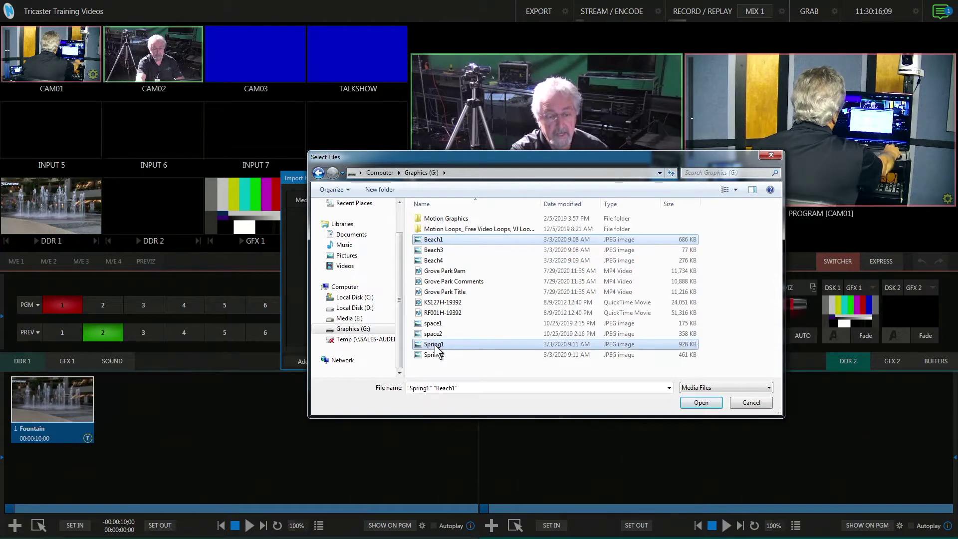
pyautogui.click(700, 402)
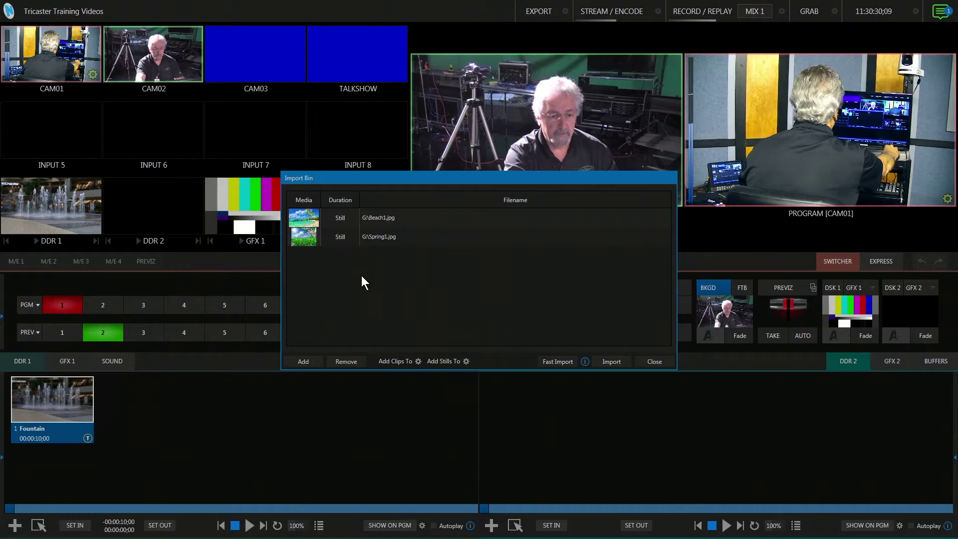
# Queue 160820_146_NYC_StatueOfLiberty6_1080p and seagulls_on_the_beach videos from the Motion Graphics folder.
pyautogui.click(304, 359)
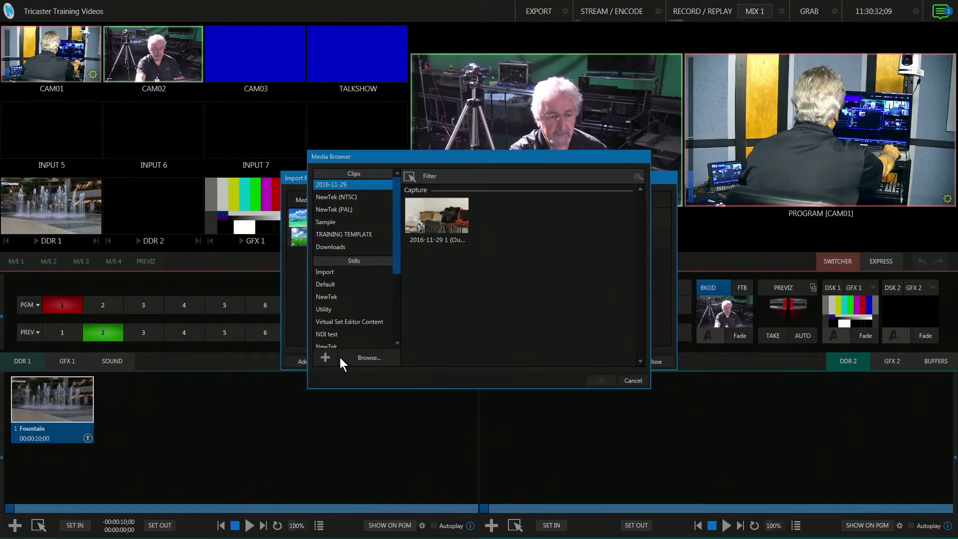
pyautogui.click(372, 358)
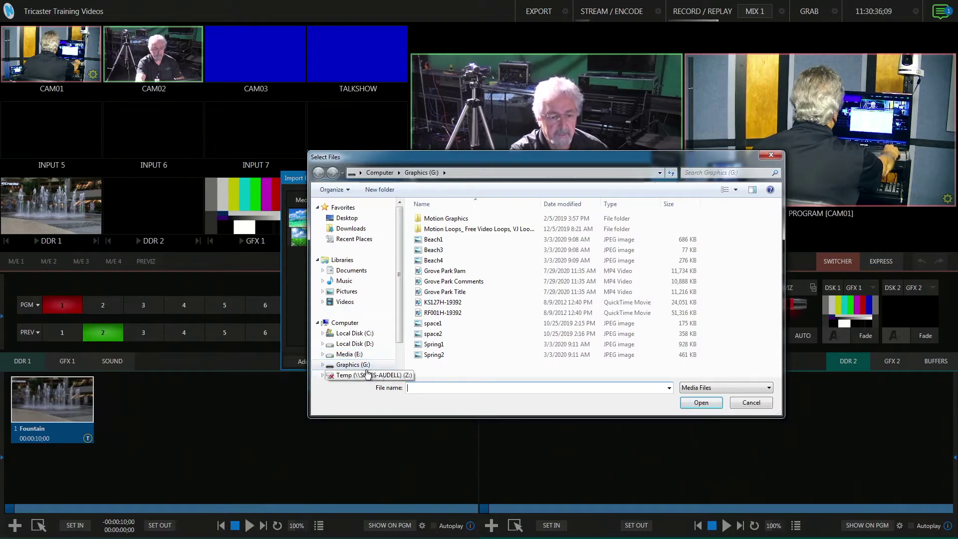
pyautogui.doubleClick(422, 223)
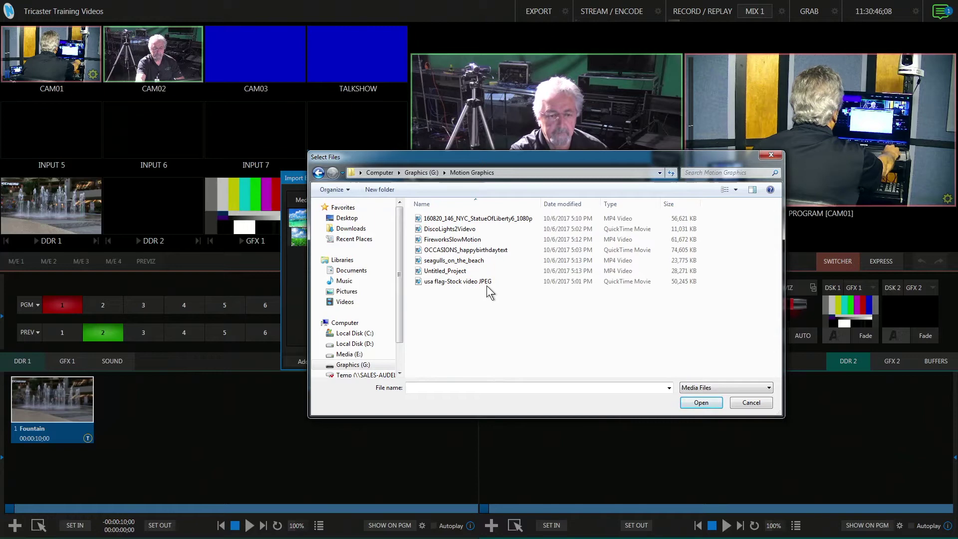
pyautogui.click(419, 218)
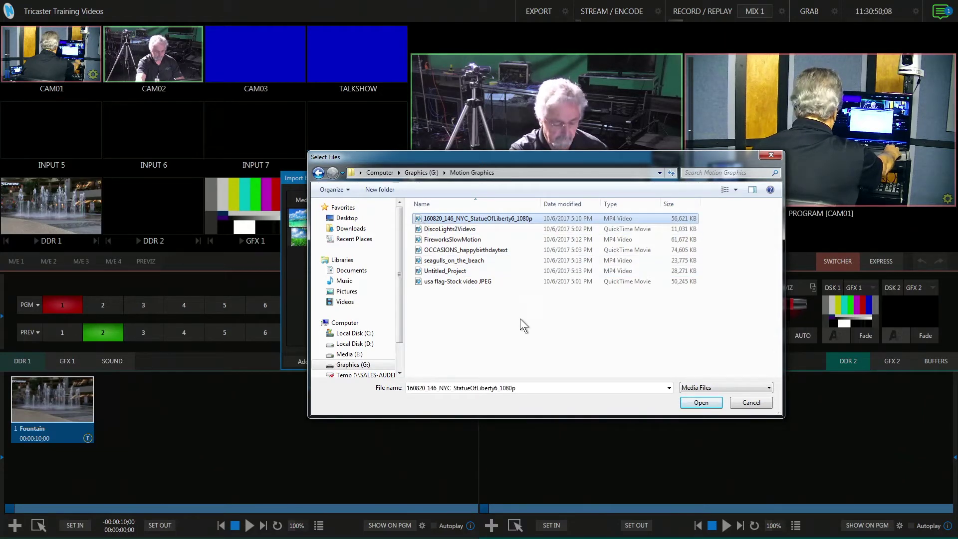
pyautogui.keyDown('ctrl'); pyautogui.click(438, 264); pyautogui.keyUp('ctrl')
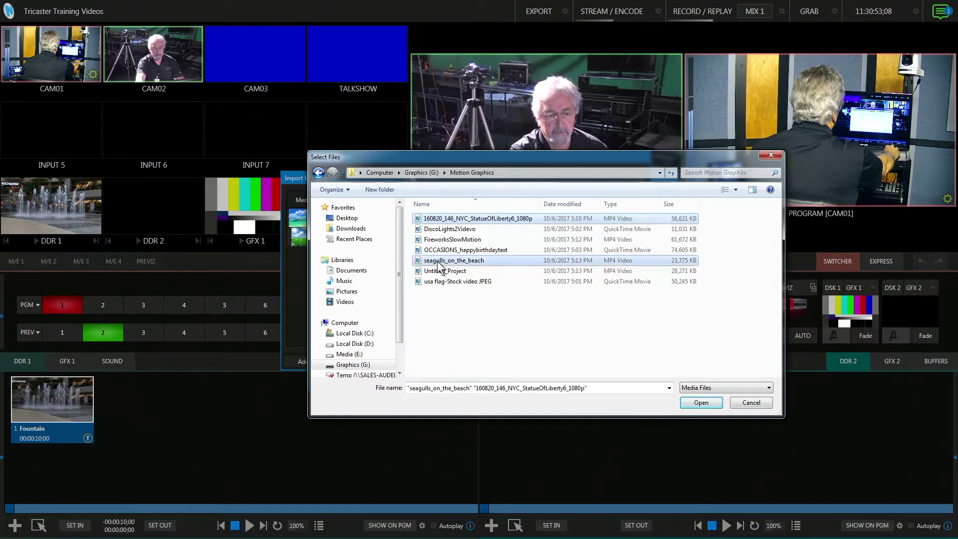
pyautogui.click(695, 402)
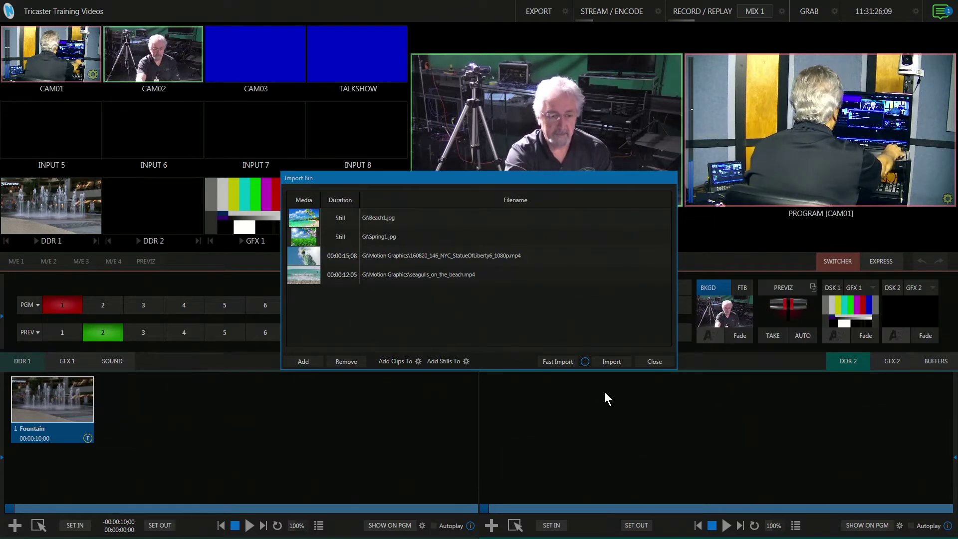
# Import all four queued stills and videos, then close the Import Bin.
pyautogui.click(614, 364)
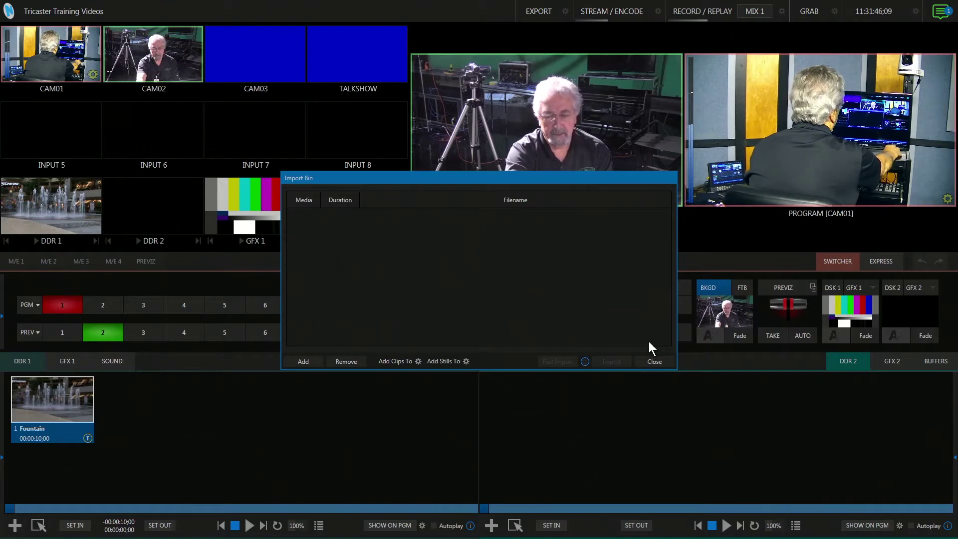
pyautogui.click(653, 362)
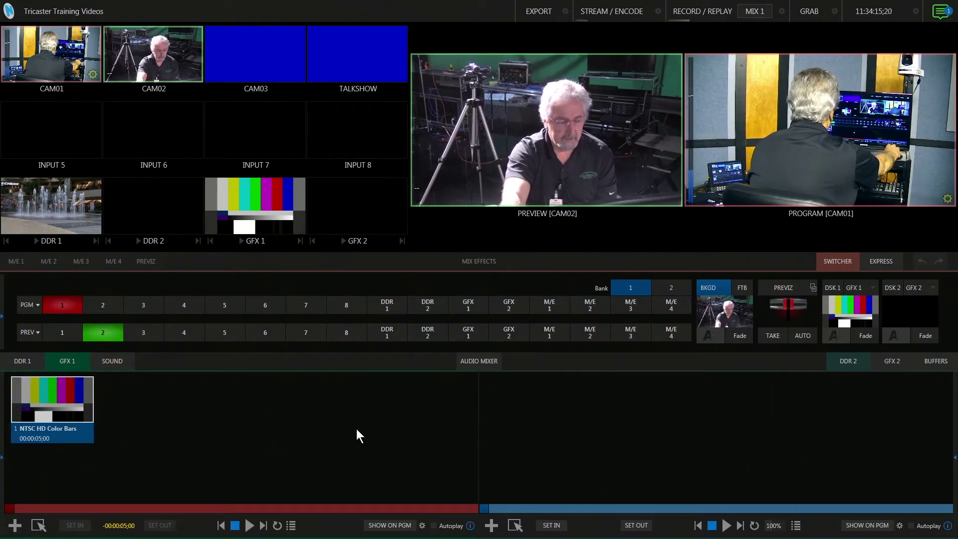
# Add the Beach1 (1).png still to the GFX 1 playlist.
pyautogui.moveTo(29, 534)
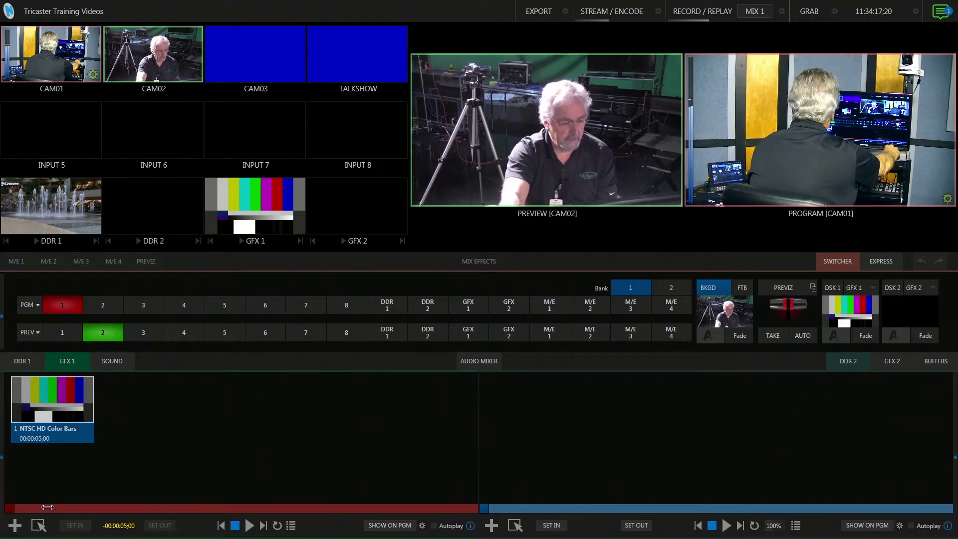
pyautogui.click(15, 525)
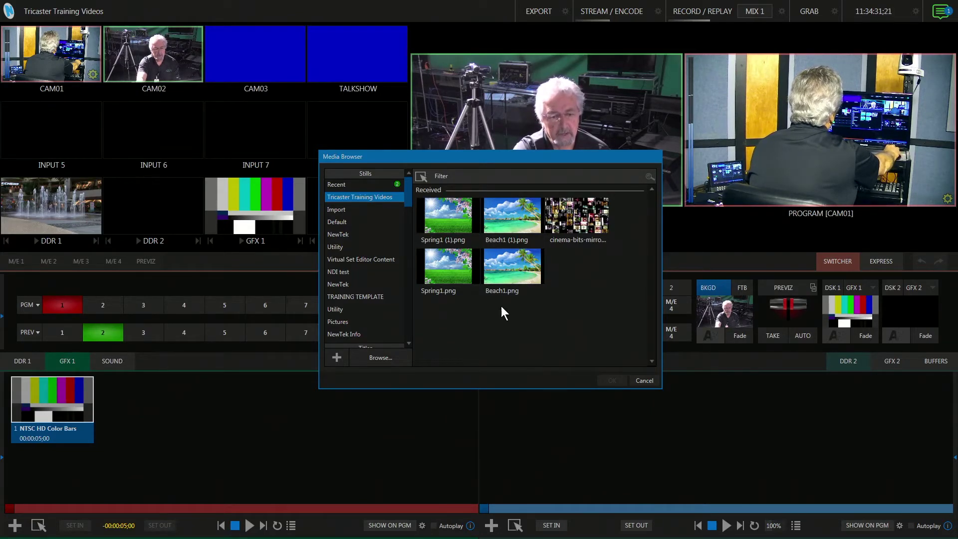
pyautogui.click(504, 222)
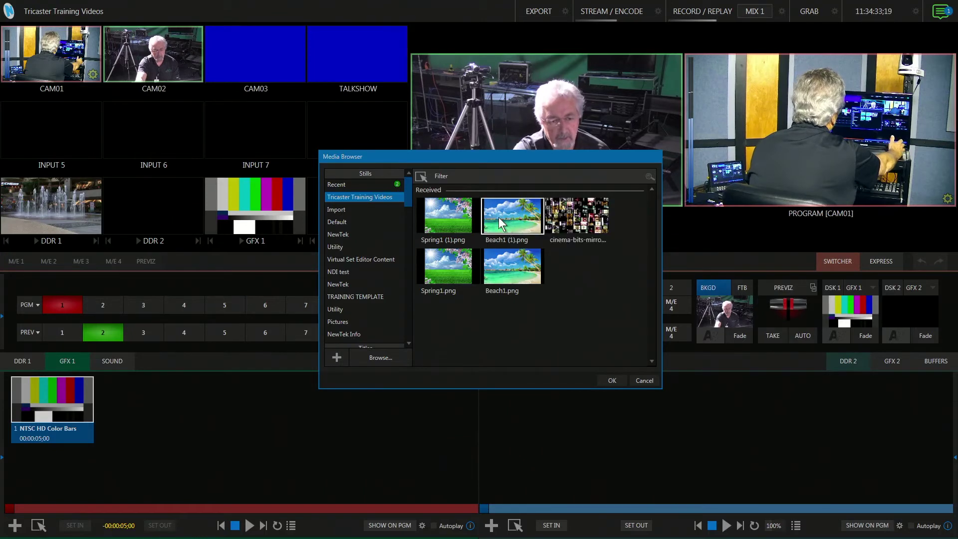
pyautogui.click(612, 380)
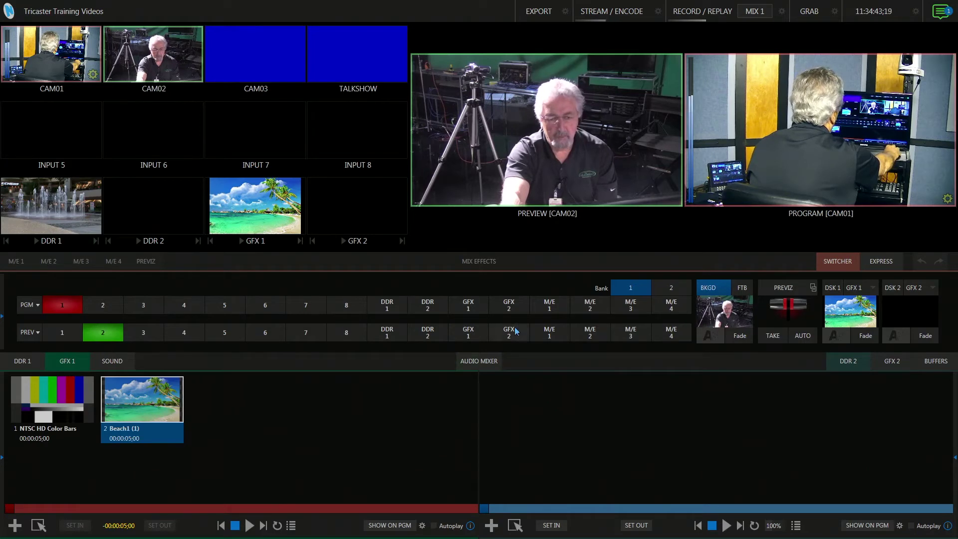
# Cue GFX 1 in preview, take the beach still to program, then return to CAM01.
pyautogui.click(476, 337)
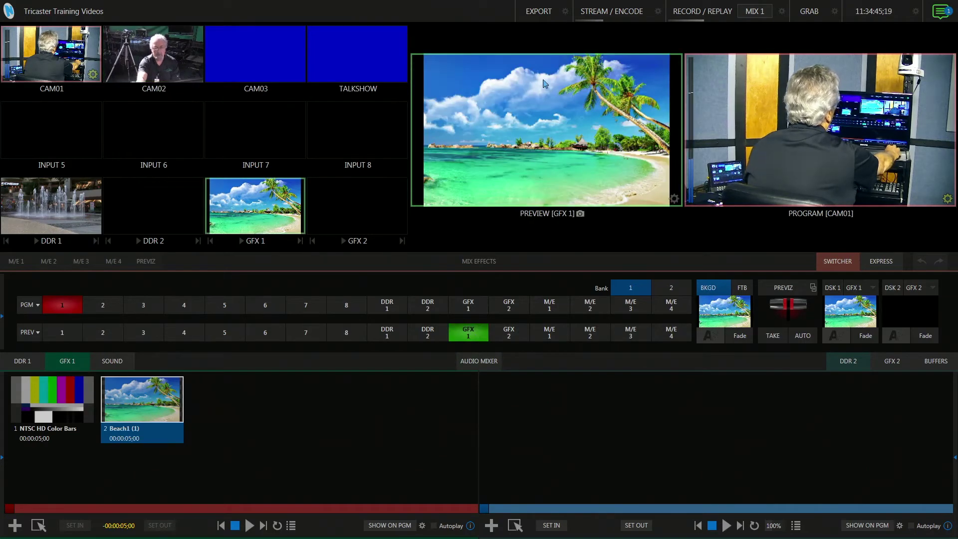
pyautogui.click(806, 334)
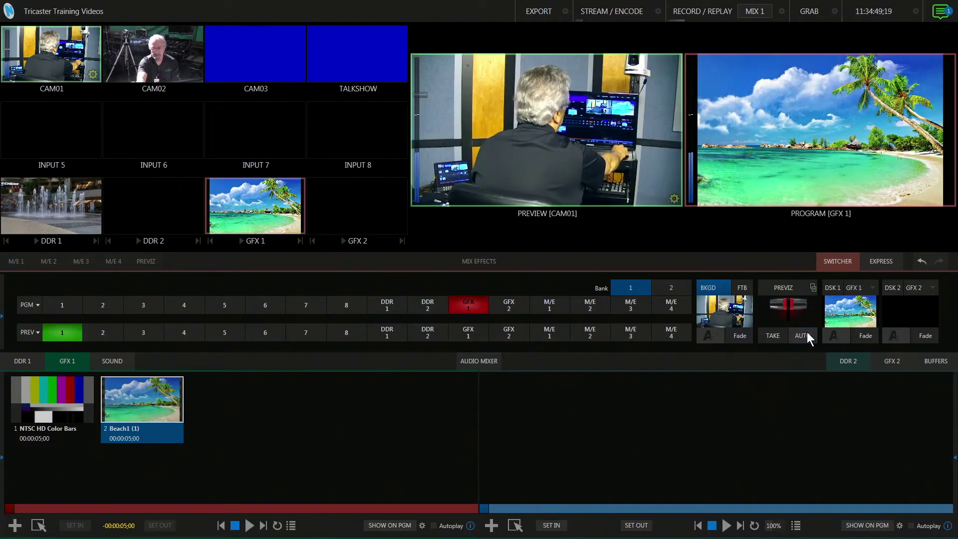
pyautogui.click(807, 334)
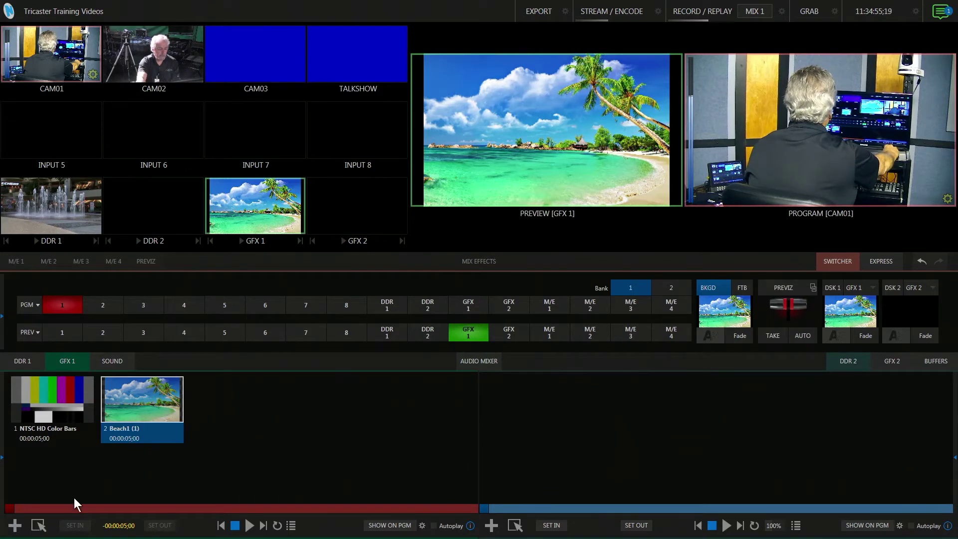
# Browse the Media Browser locations and cancel without adding anything.
pyautogui.click(15, 524)
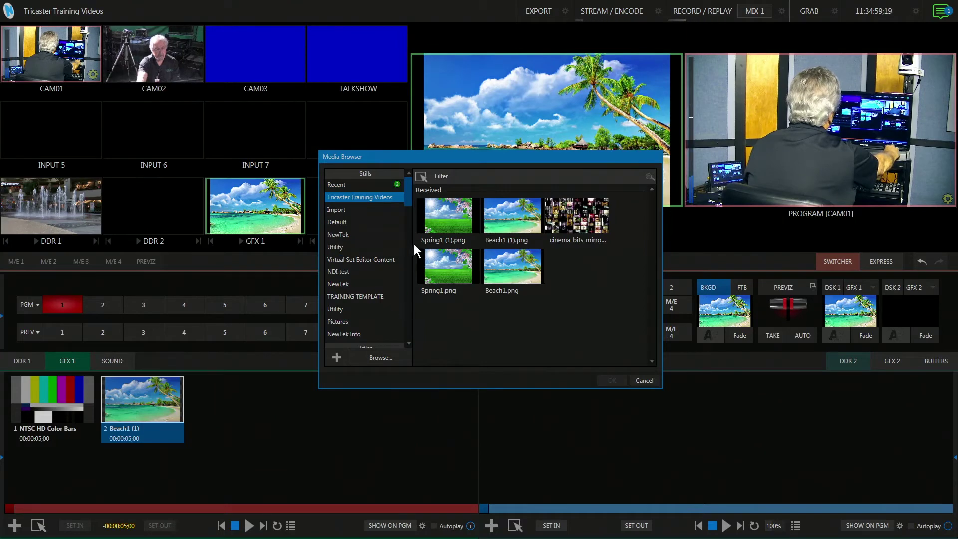
pyautogui.scroll(-3, 408, 199)
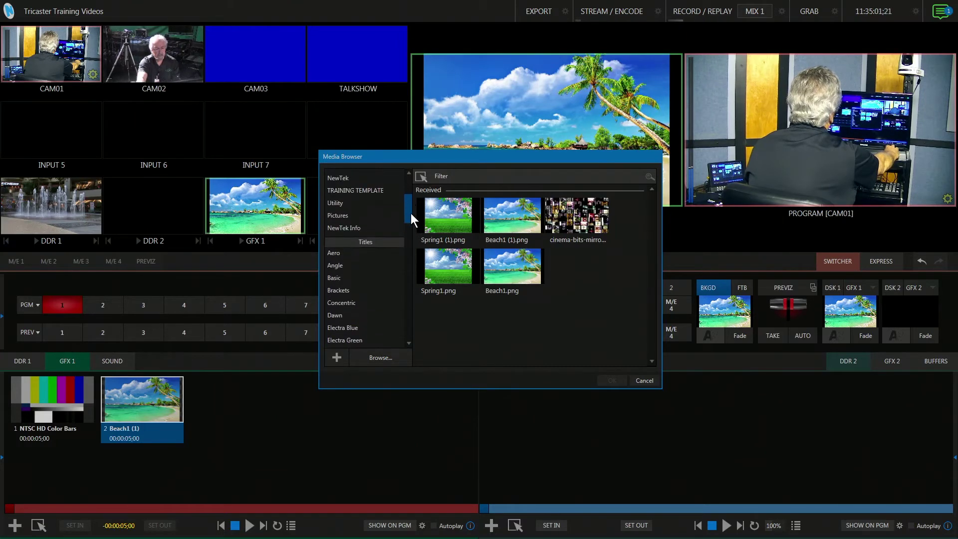
pyautogui.moveTo(411, 213); pyautogui.dragTo(393, 193)
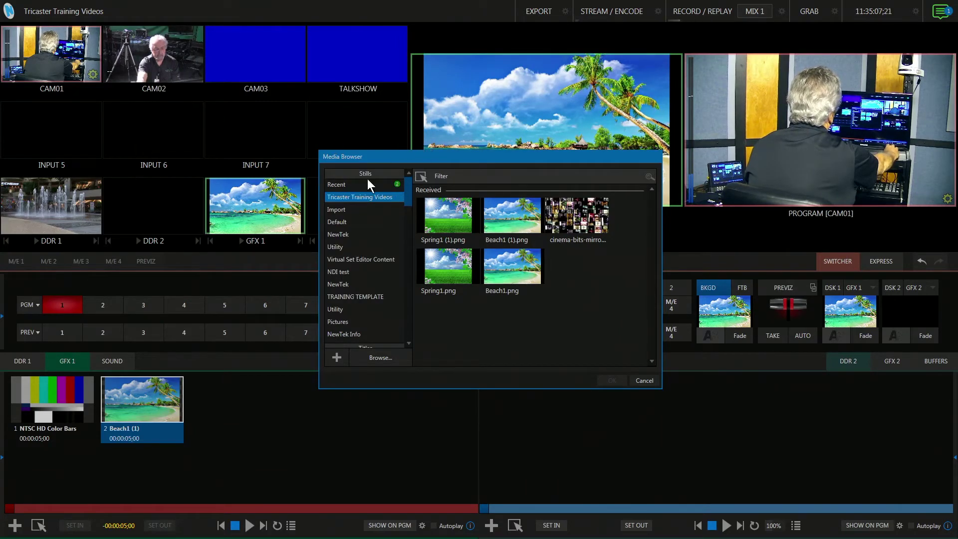
pyautogui.click(652, 378)
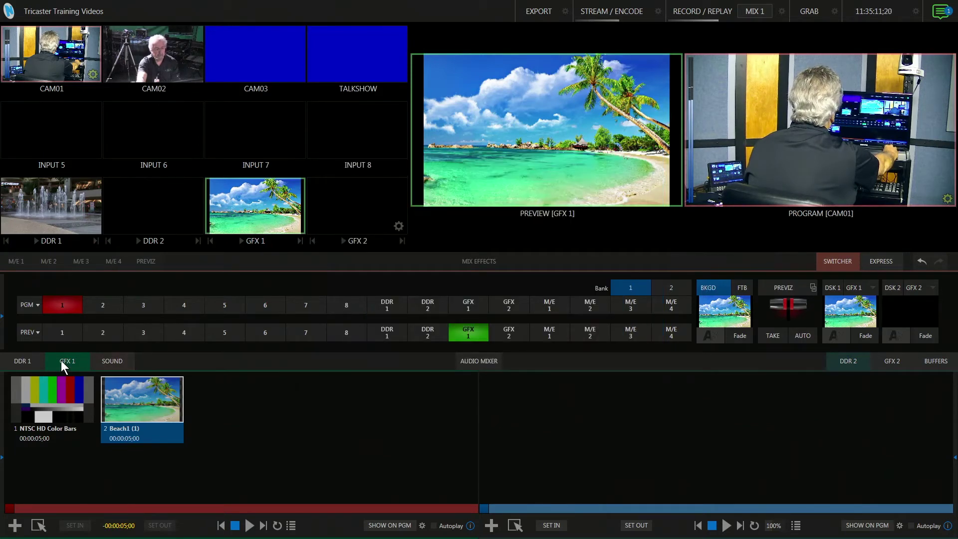
# Add seagulls_on_the_beach to the DDR 1 playlist after Fountain, cued in preview.
pyautogui.click(954, 457)
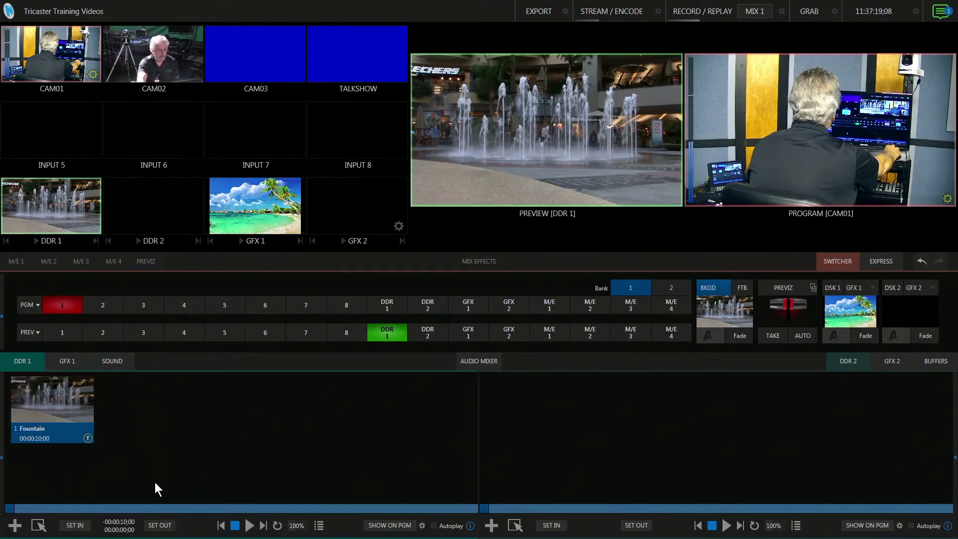
pyautogui.click(15, 525)
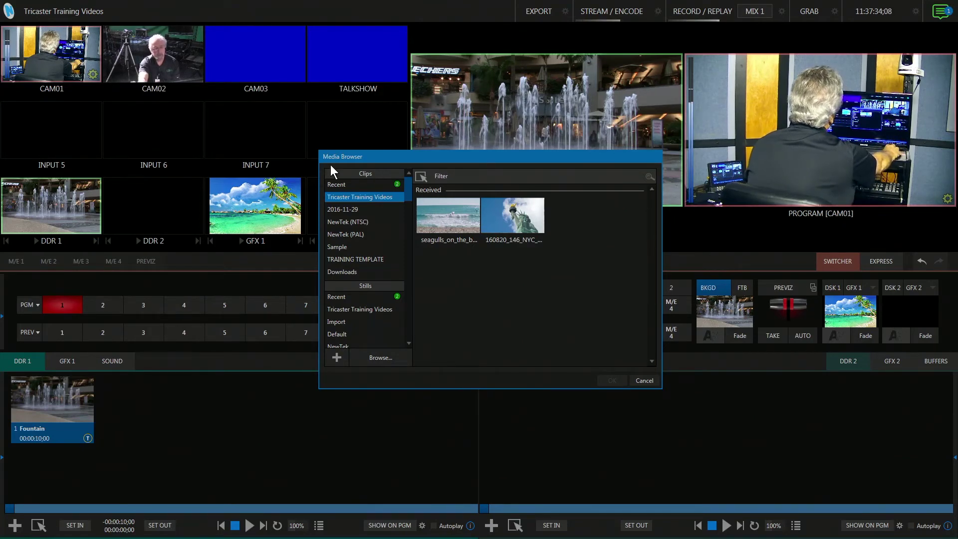
pyautogui.click(448, 223)
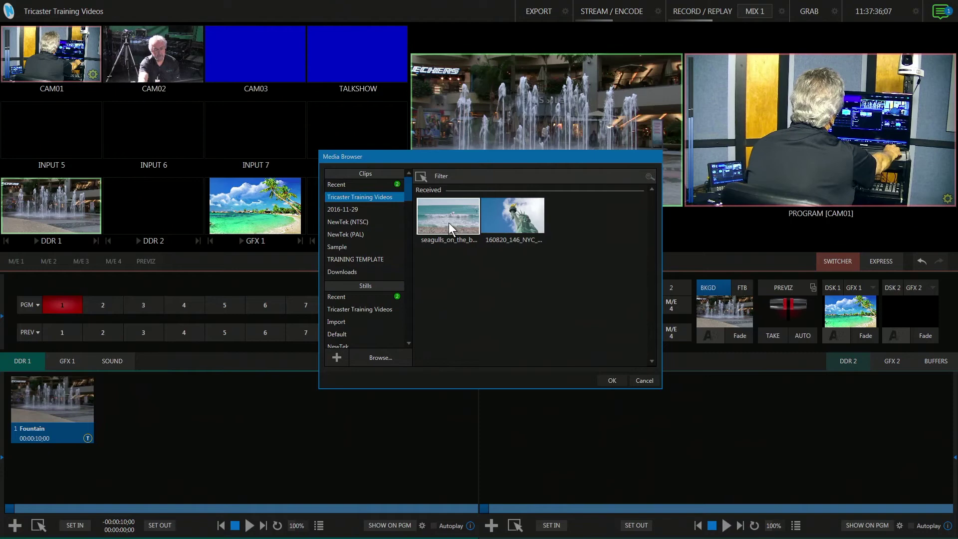
pyautogui.click(613, 378)
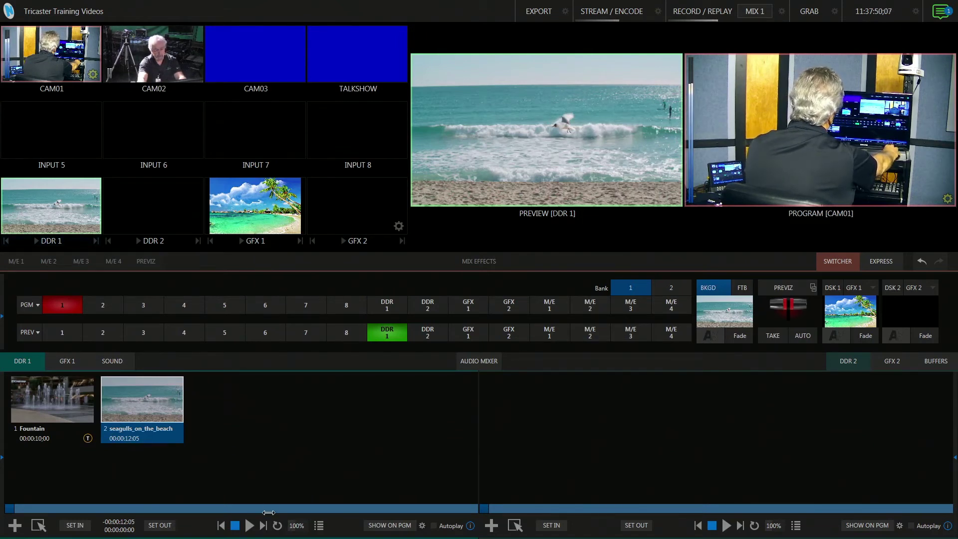
# Turn on looping for the seagulls_on_the_beach clip in DDR 1.
pyautogui.click(277, 525)
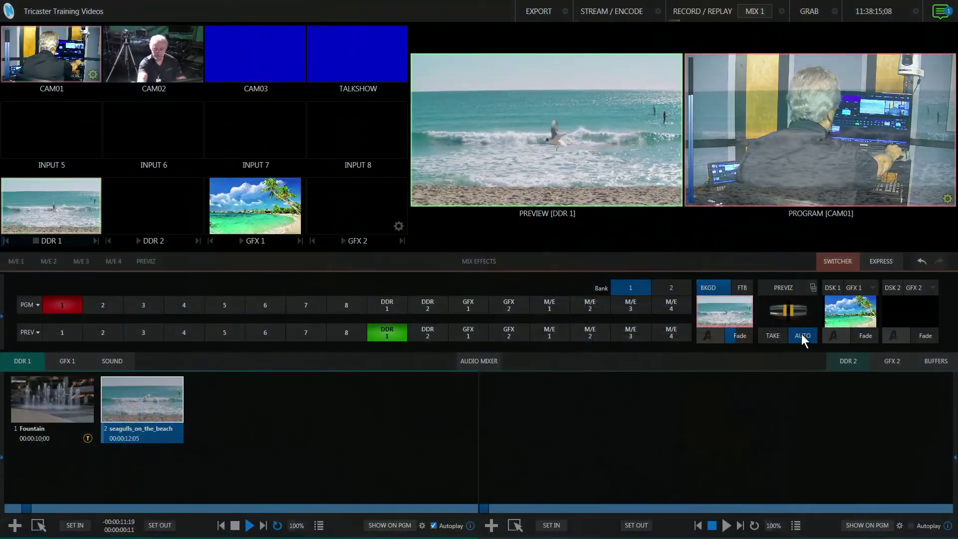
# Take the DDR 1 seagull clip to program, stop DDR 1, and transition back to CAM01.
pyautogui.click(801, 334)
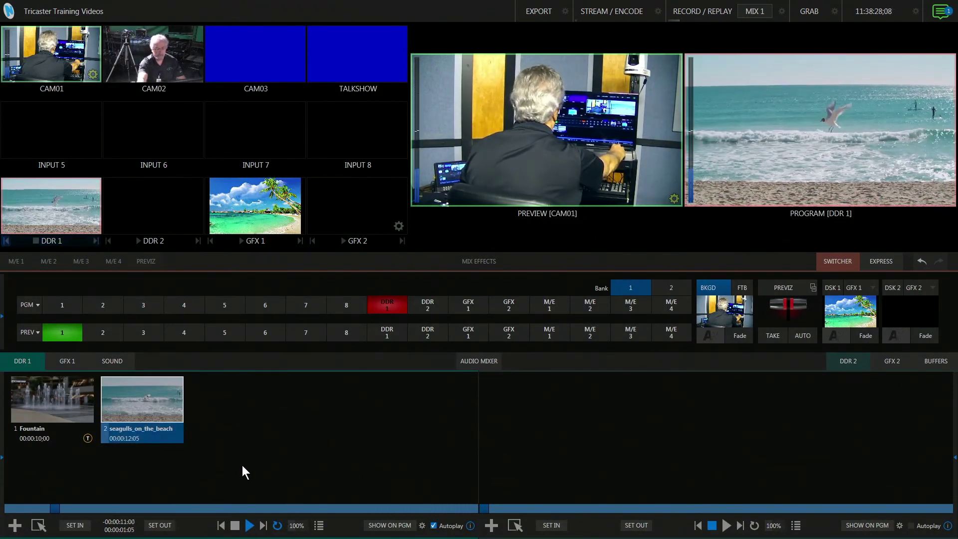
pyautogui.click(234, 526)
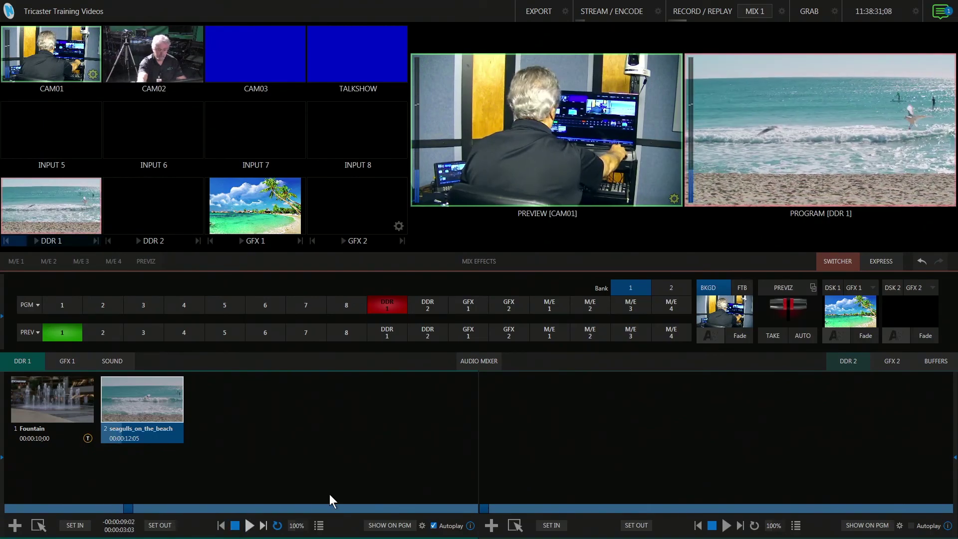
pyautogui.click(802, 335)
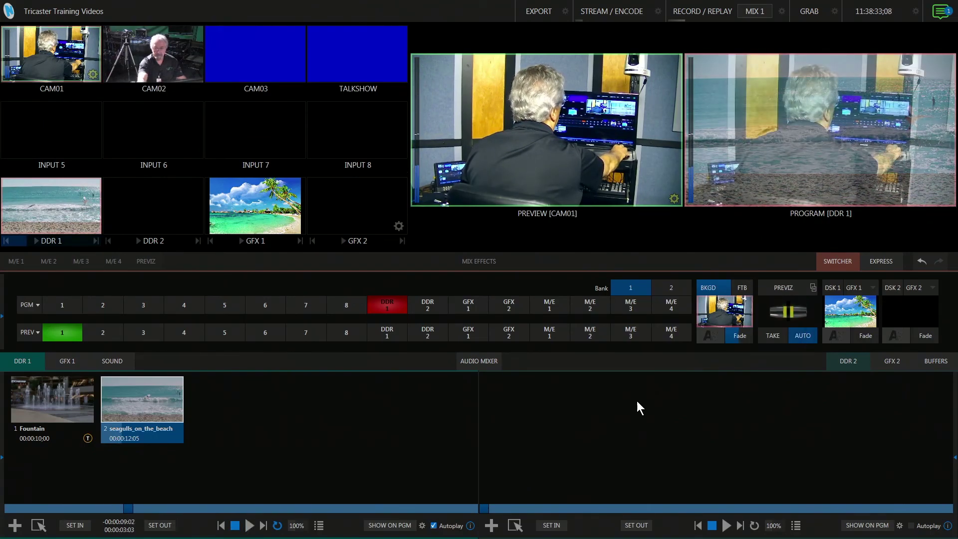